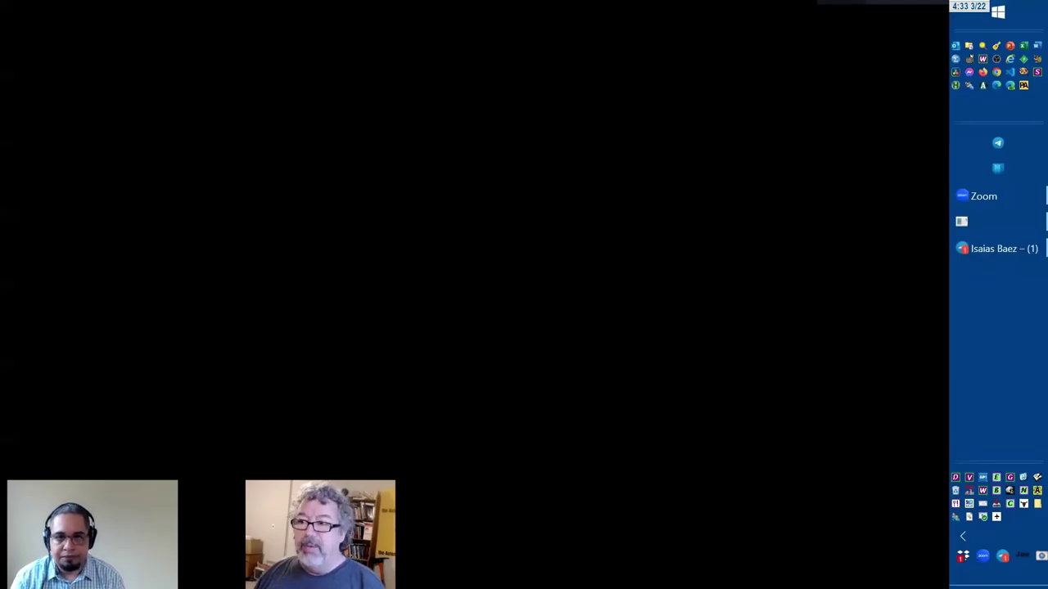
Open Dropbox's Sync issues list and scroll down to the System Volume Information upload failure.
left_click(961, 555)
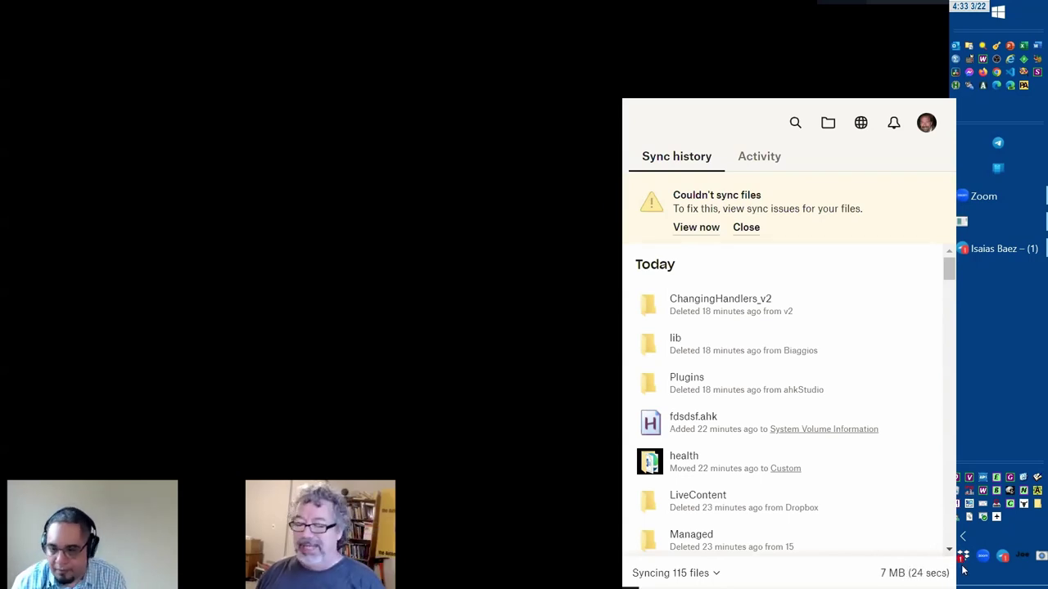
left_click(962, 557)
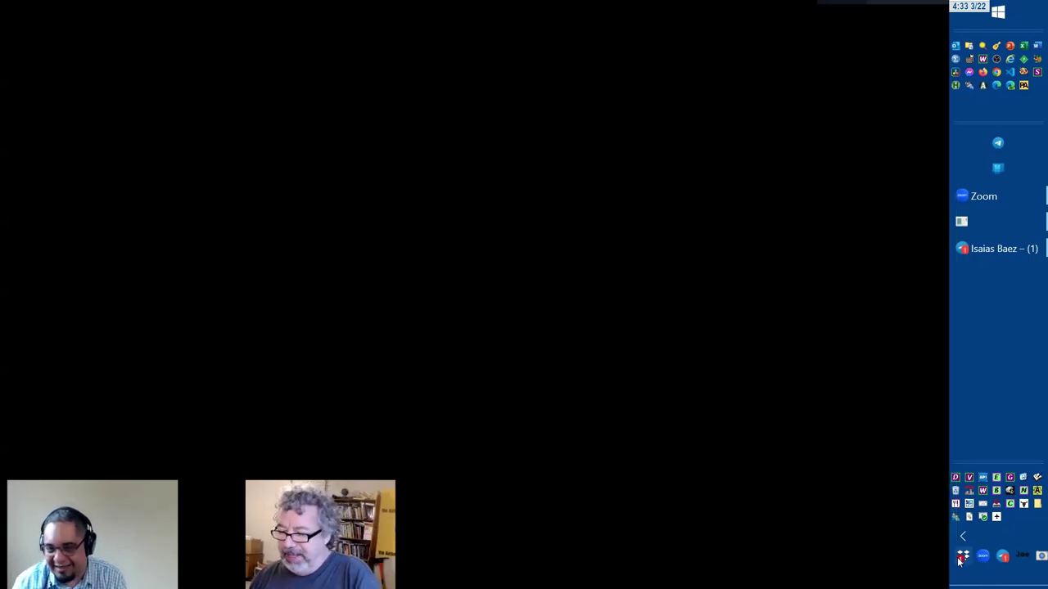
left_click(963, 557)
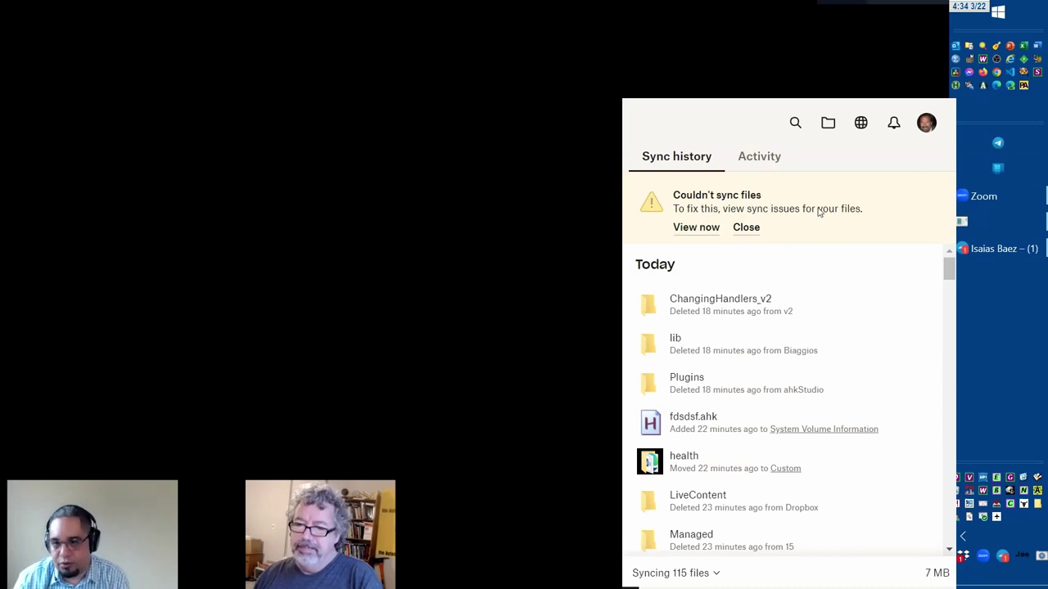
left_click(697, 227)
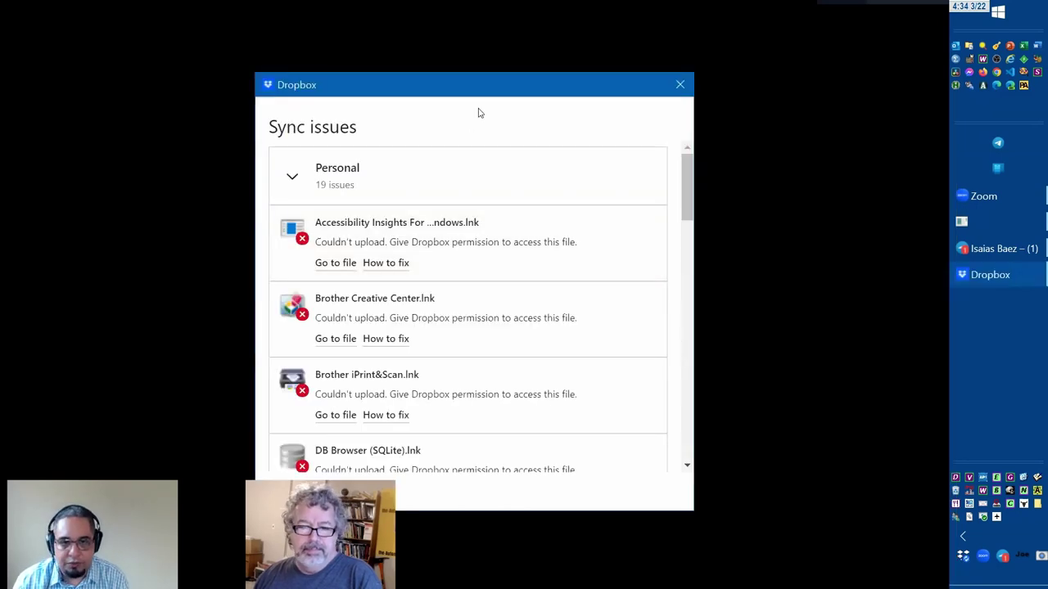
left_click_drag(517, 95, 615, 104)
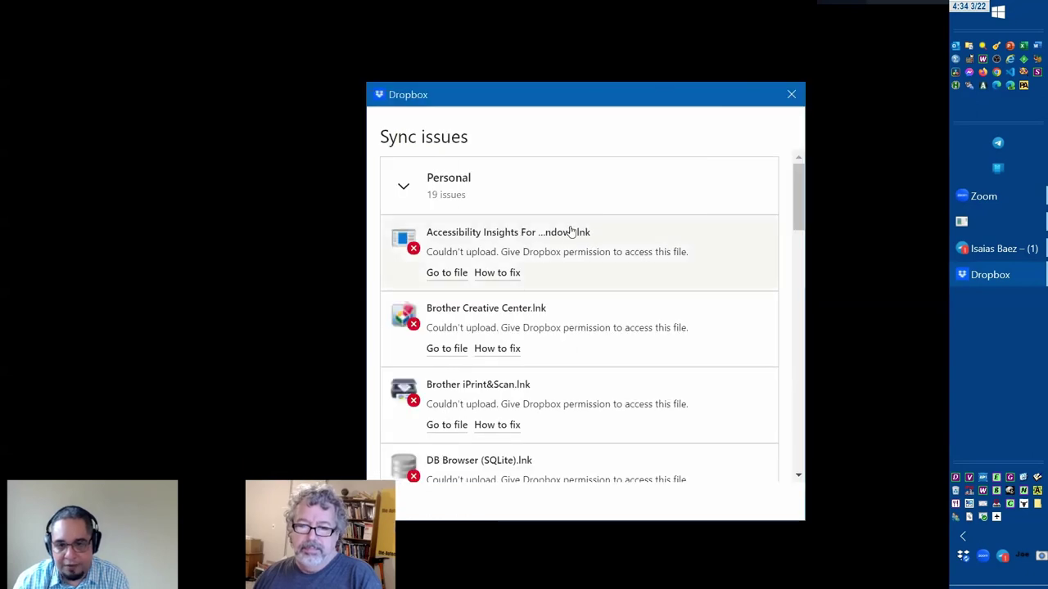
left_click_drag(802, 211, 806, 459)
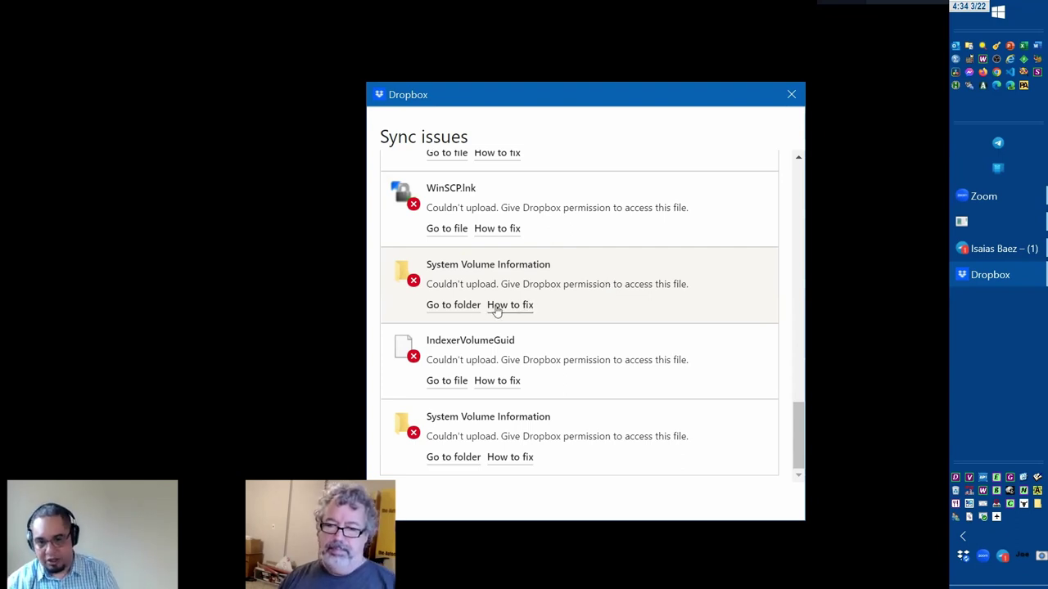
Jump to the System Volume Information folder and enlarge the Explorer window with a narrower folder tree.
left_click(442, 307)
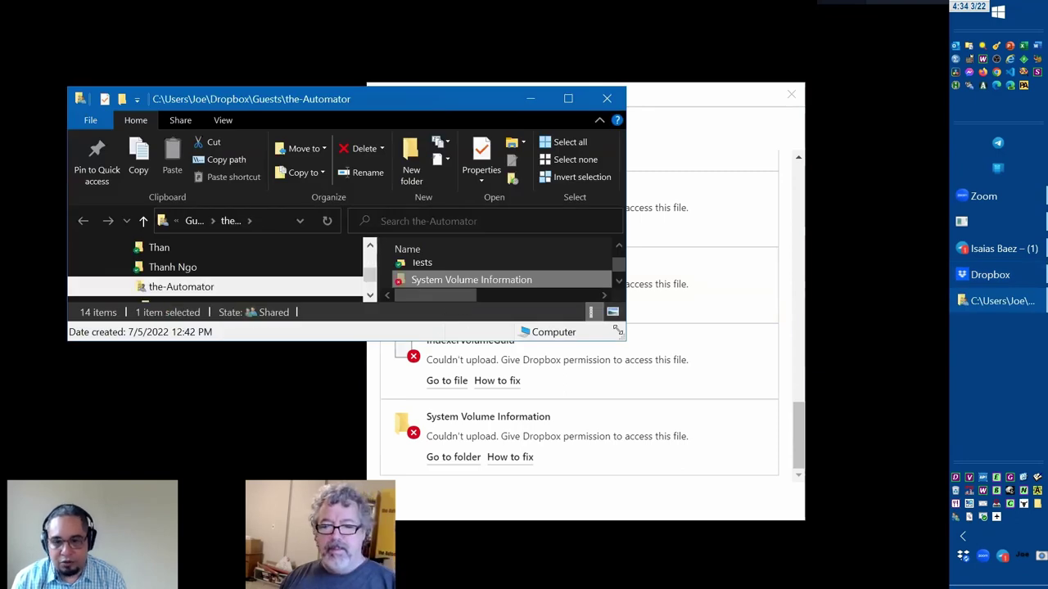
left_click_drag(624, 338, 823, 522)
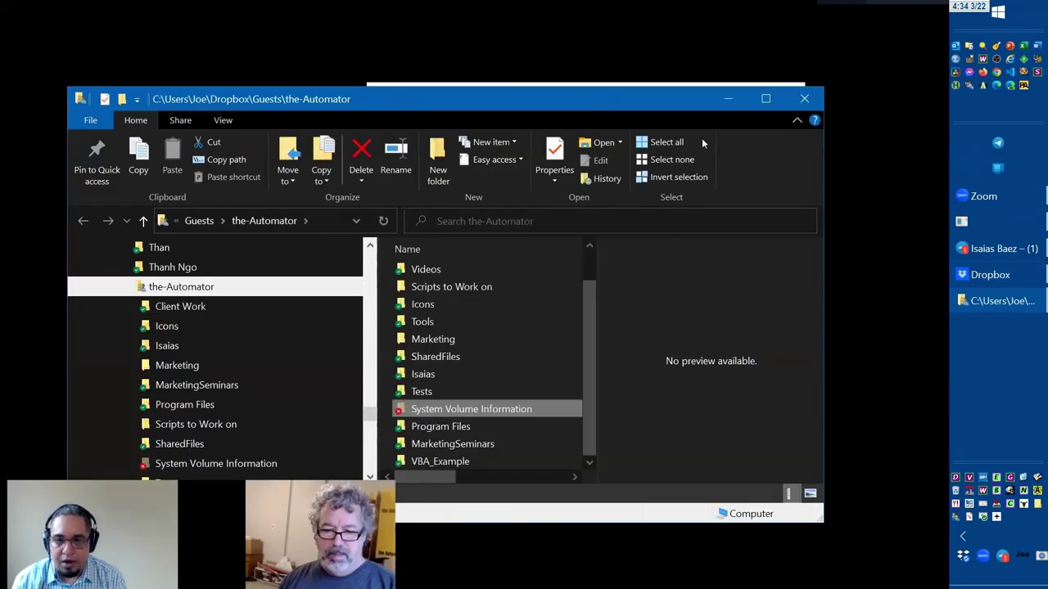
left_click_drag(676, 88, 673, 31)
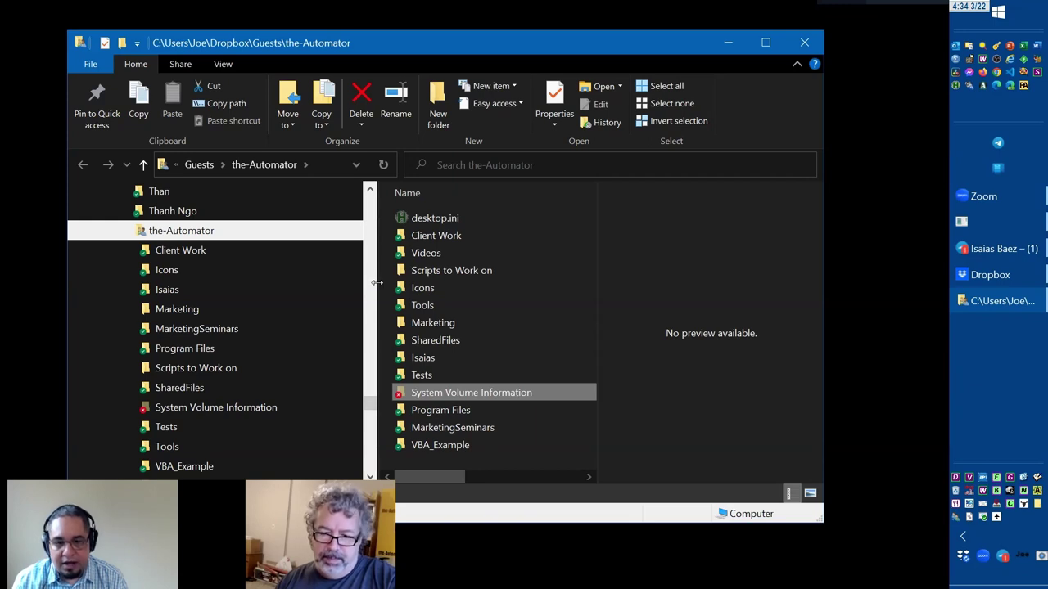
left_click_drag(378, 283, 317, 296)
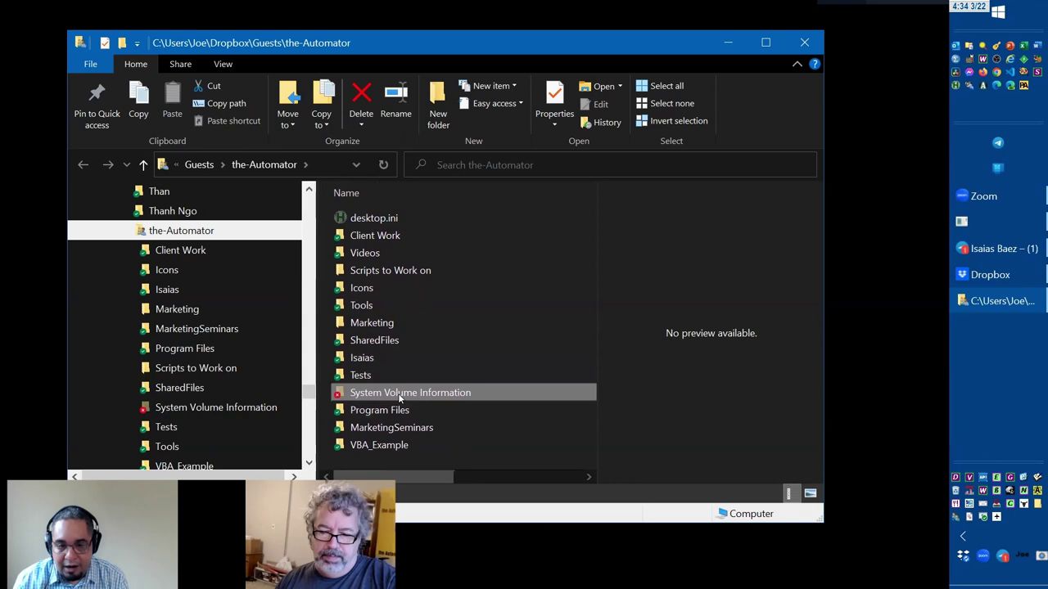
Open System Volume Information's Properties on the Security tab, showing Read permissions are required.
right_click(399, 395)
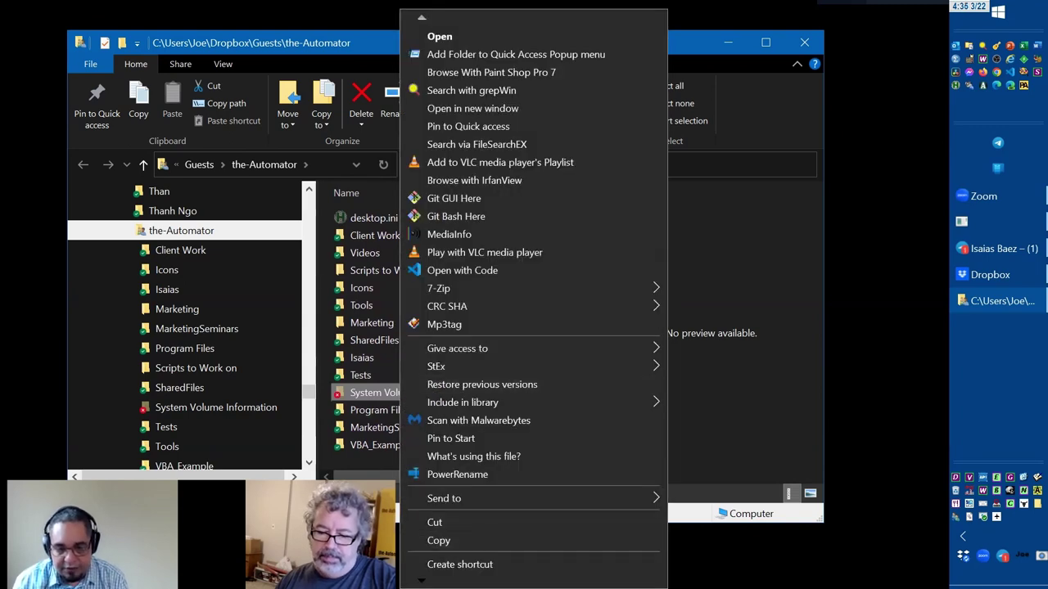
scroll(485, 532, "down", 3)
left_click(456, 560)
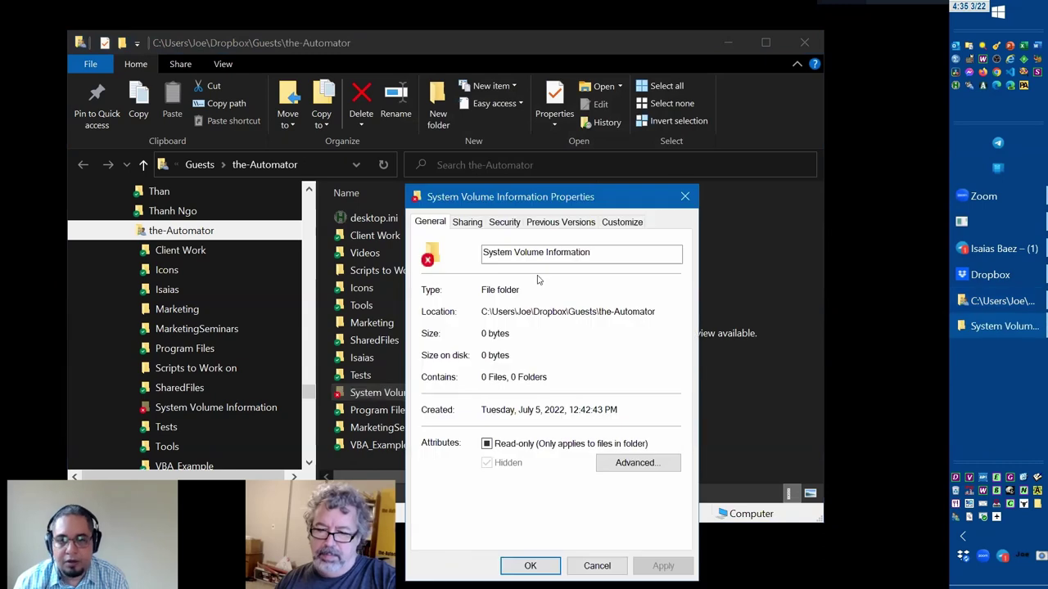
left_click_drag(584, 203, 556, 133)
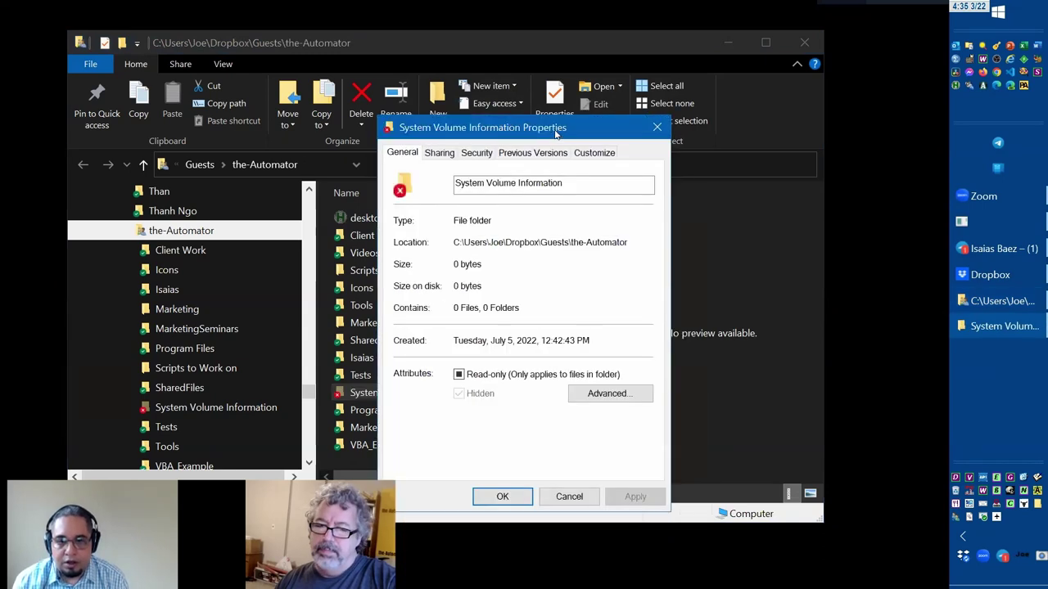
left_click(476, 153)
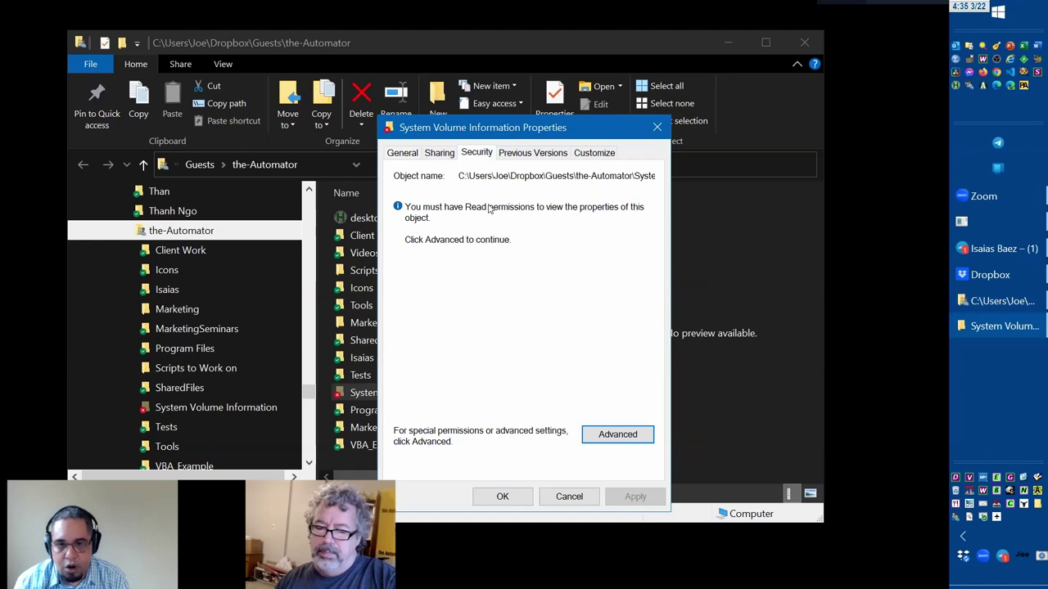
Review the user's permissions on the Marketing folder's Security tab for comparison, then close it.
left_click(360, 322)
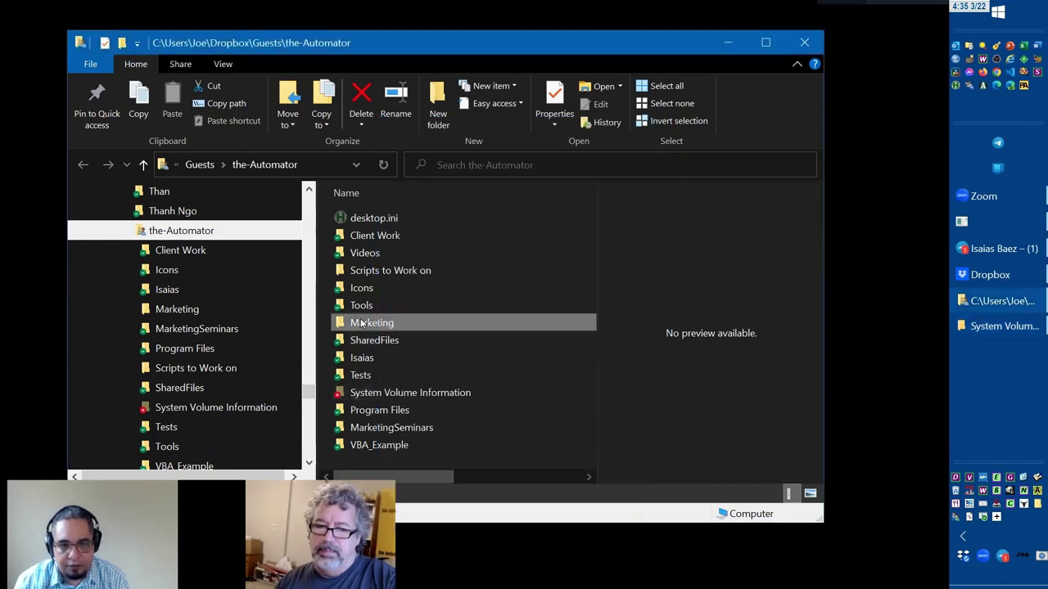
right_click(361, 322)
scroll(440, 544, "down", 5)
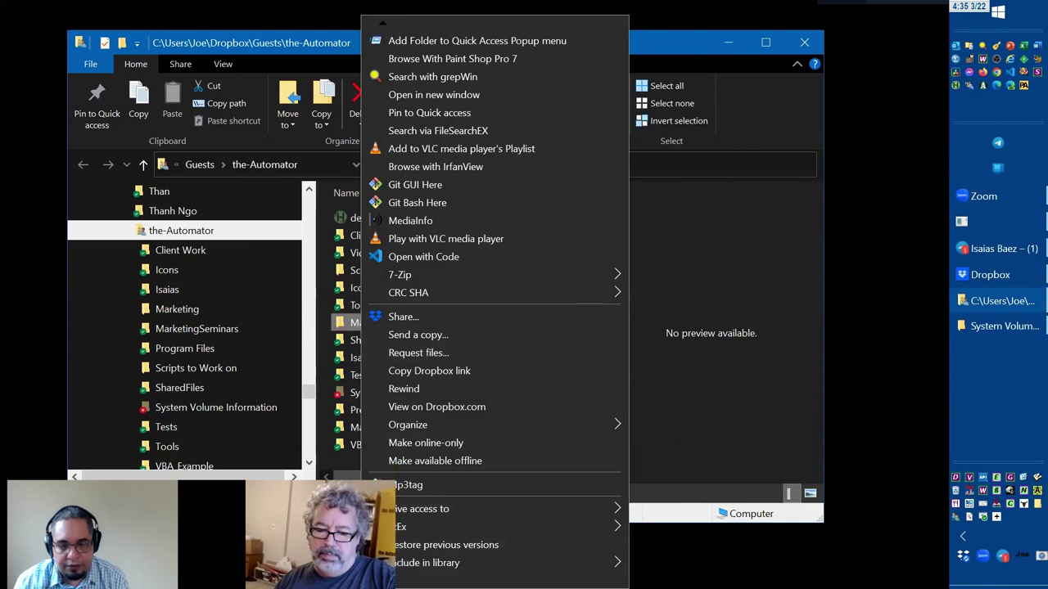
scroll(414, 548, "down", 3)
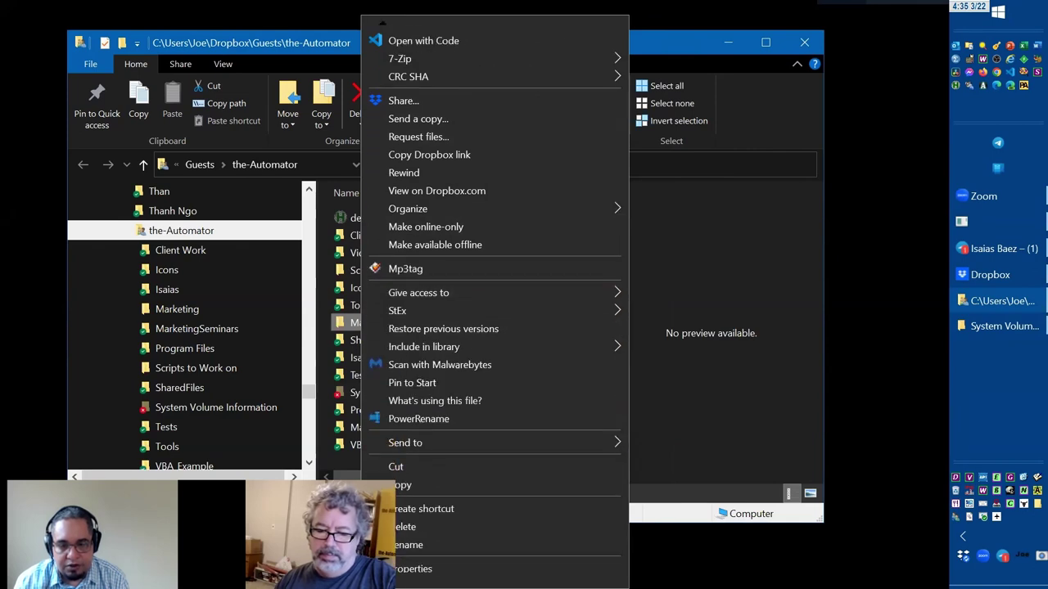
left_click(414, 551)
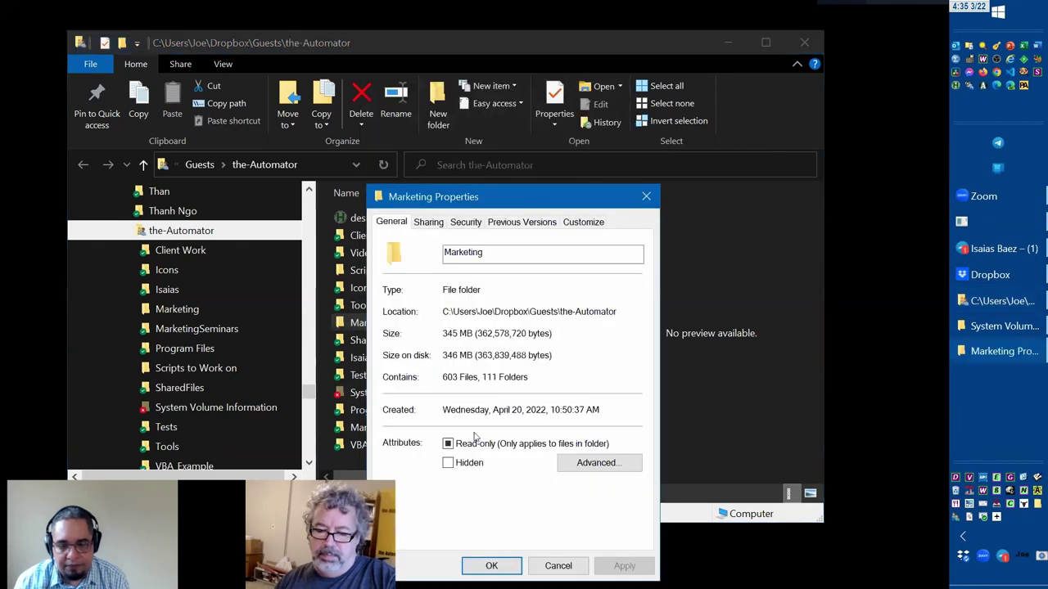
left_click(463, 222)
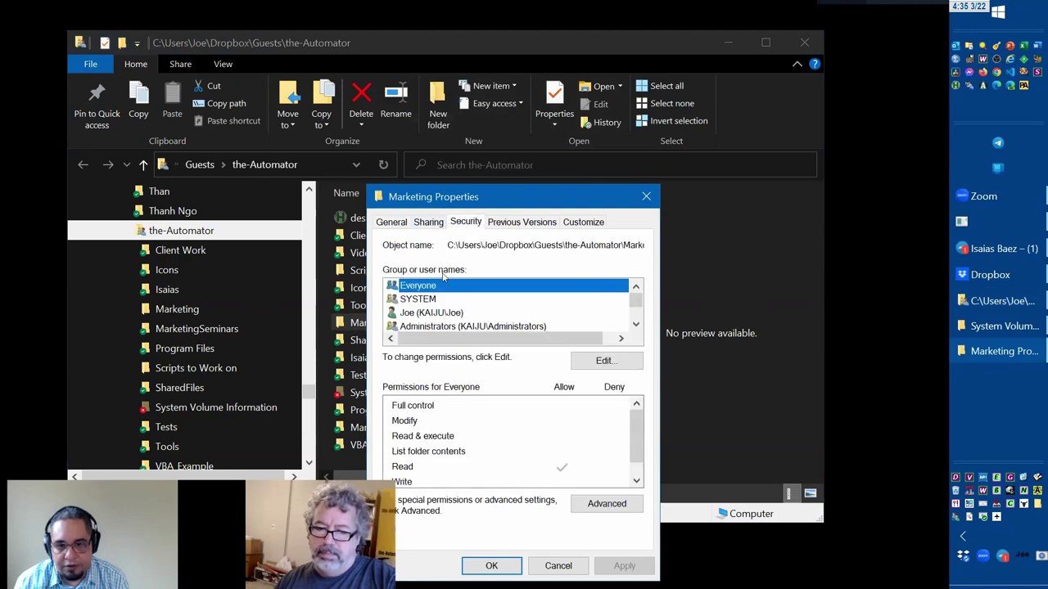
left_click(455, 313)
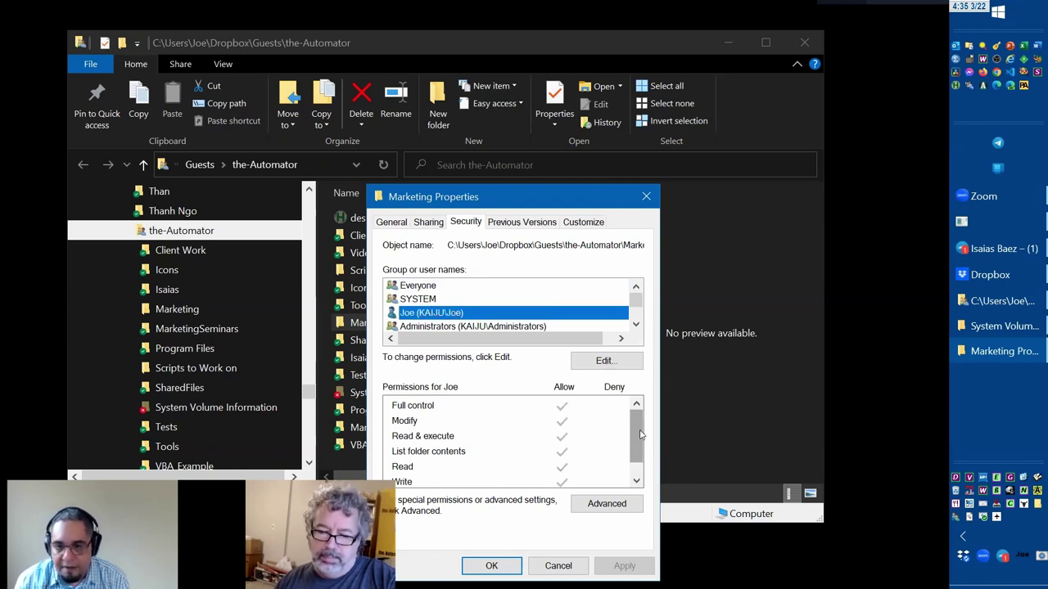
scroll(563, 464, "down", 1)
left_click(645, 197)
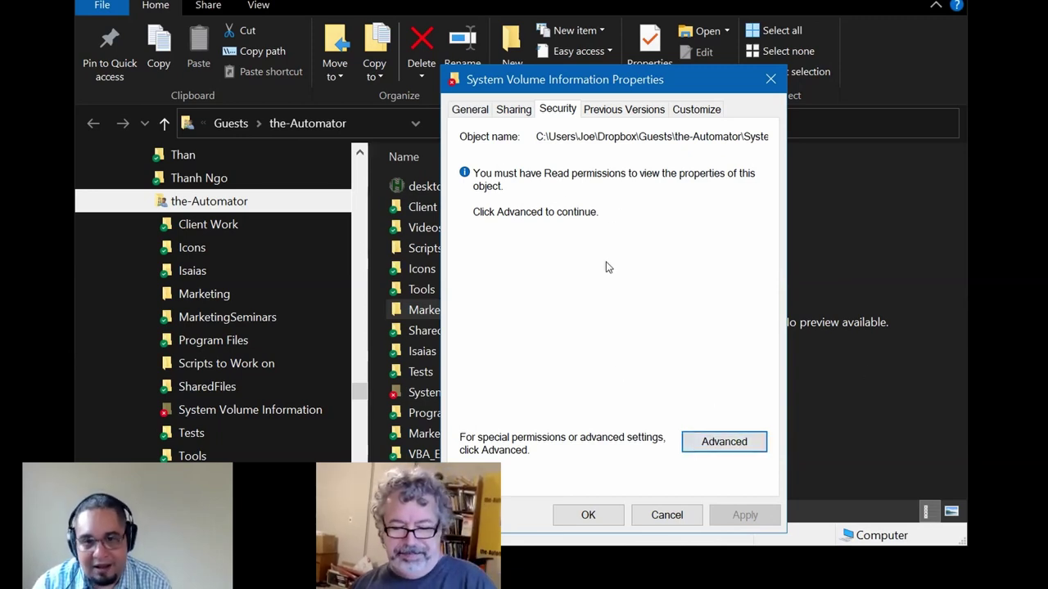
In Advanced security settings, change System Volume Information's owner to the user's own account.
left_click(736, 442)
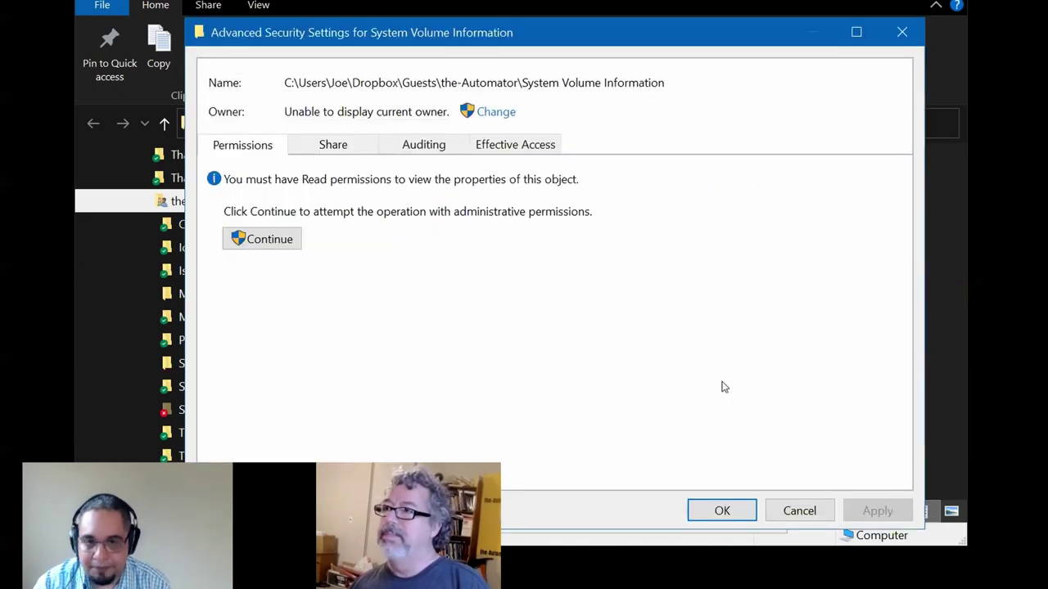
left_click_drag(619, 36, 715, 10)
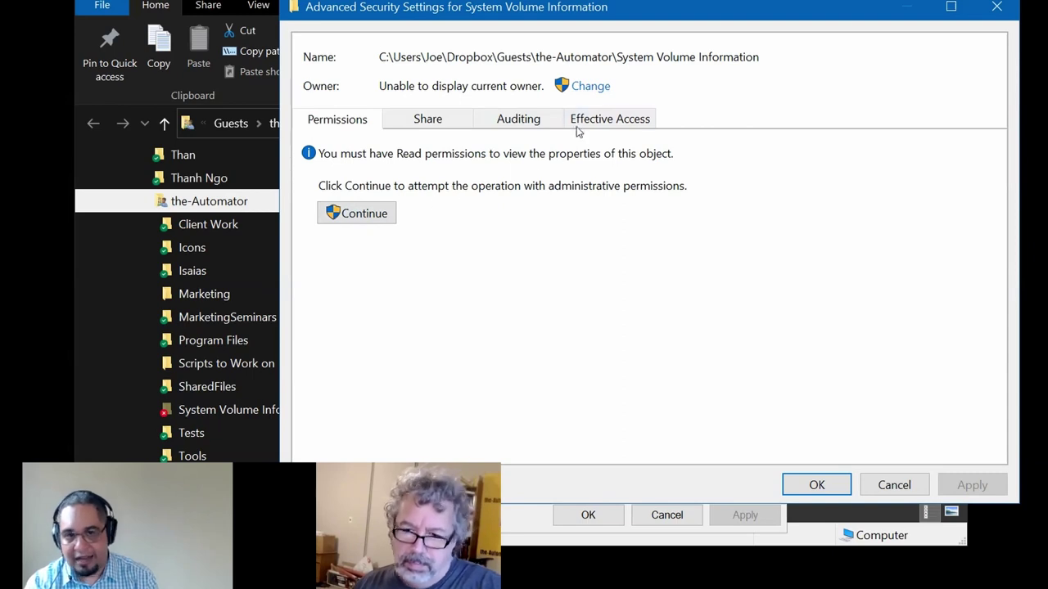
left_click(591, 86)
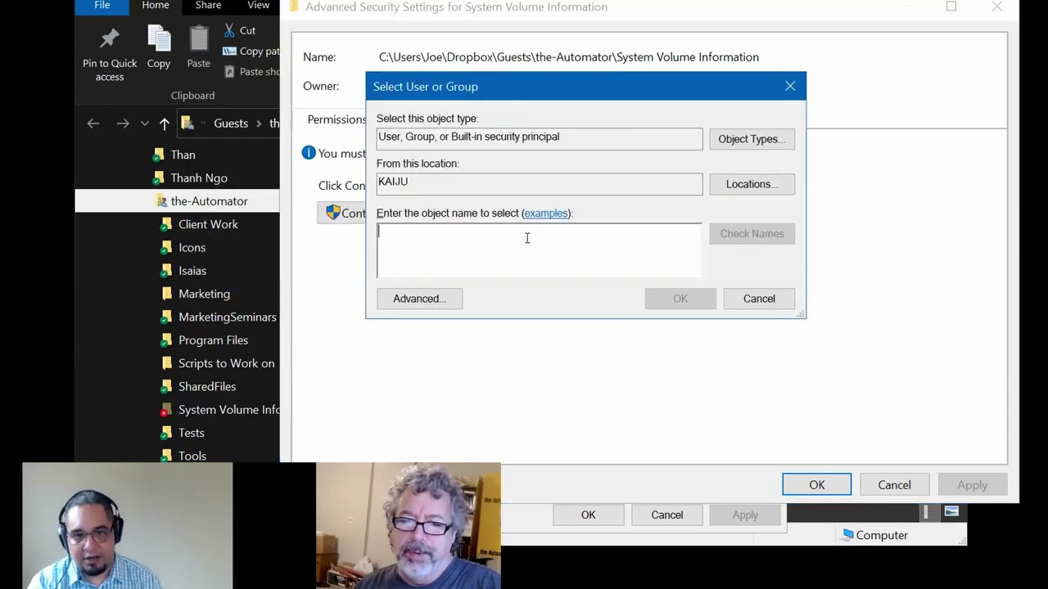
type("jo")
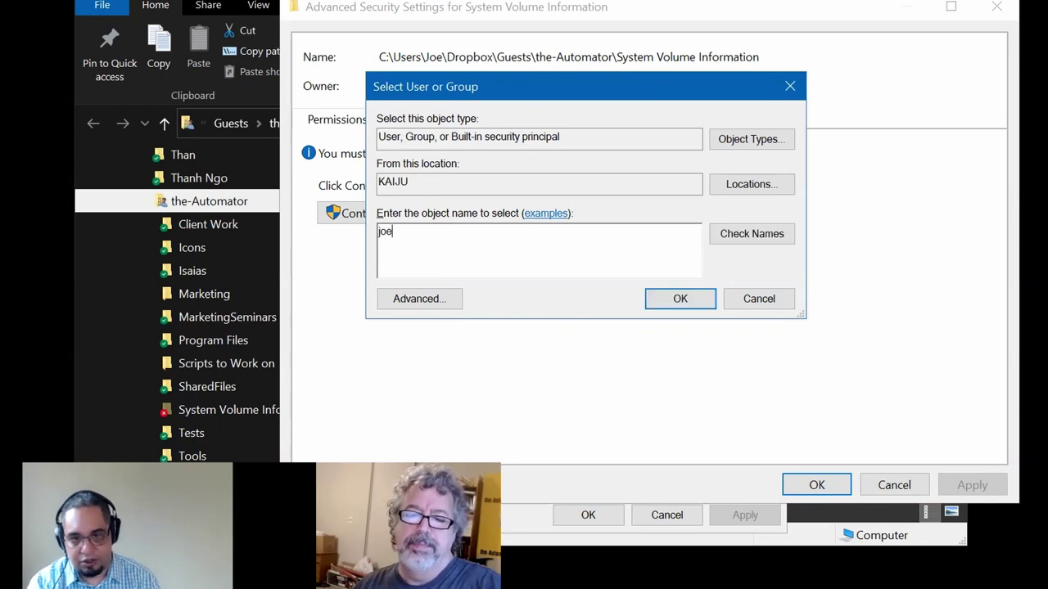
type("e")
key("Return")
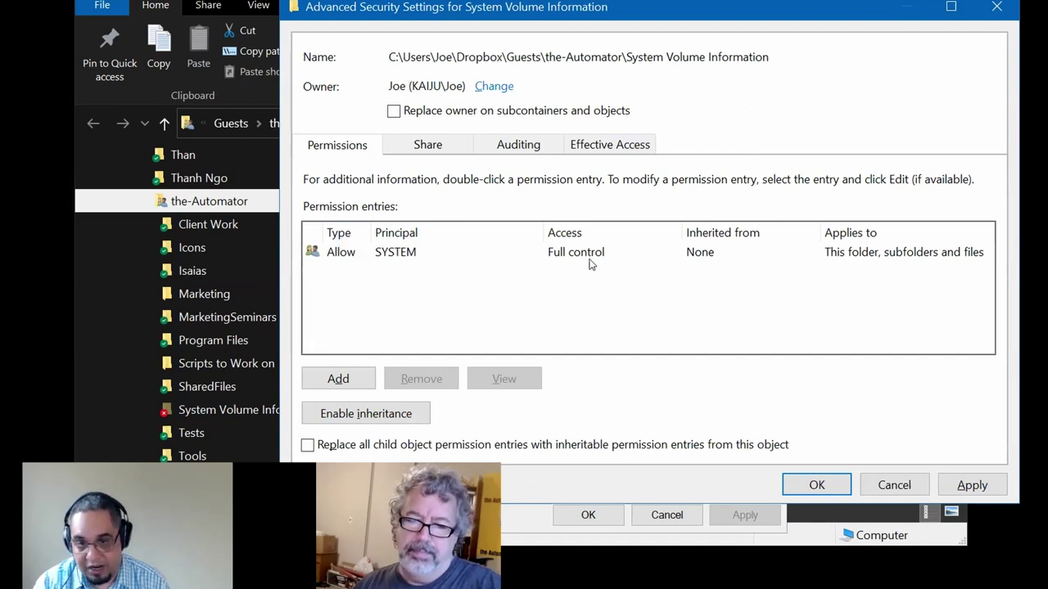
Check 'Replace owner on subcontainers and objects', enable inheritance, and check 'Replace all child object permission entries'.
left_click(395, 255)
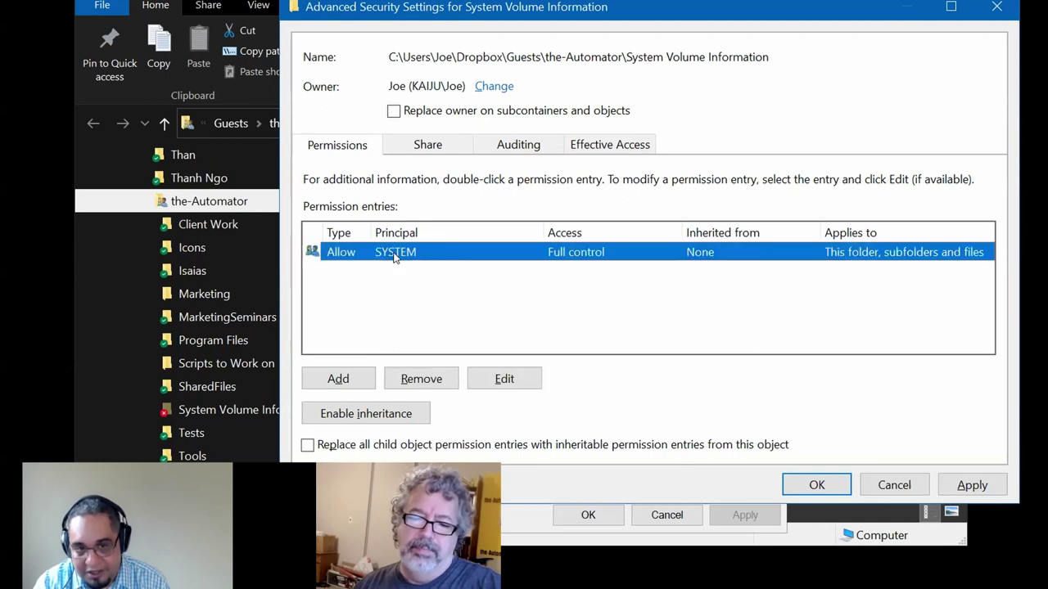
left_click(393, 112)
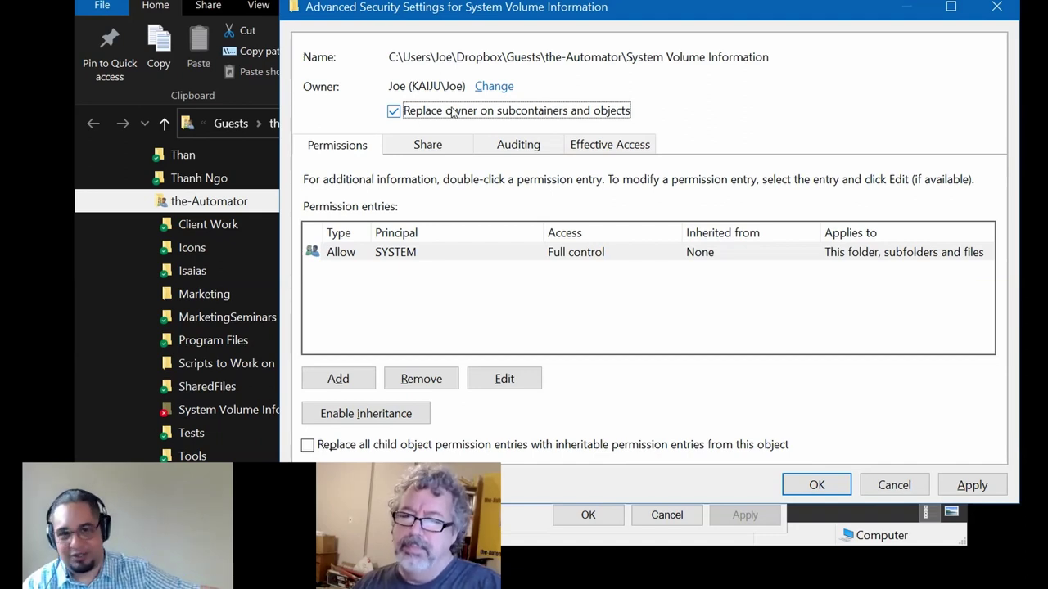
left_click(393, 112)
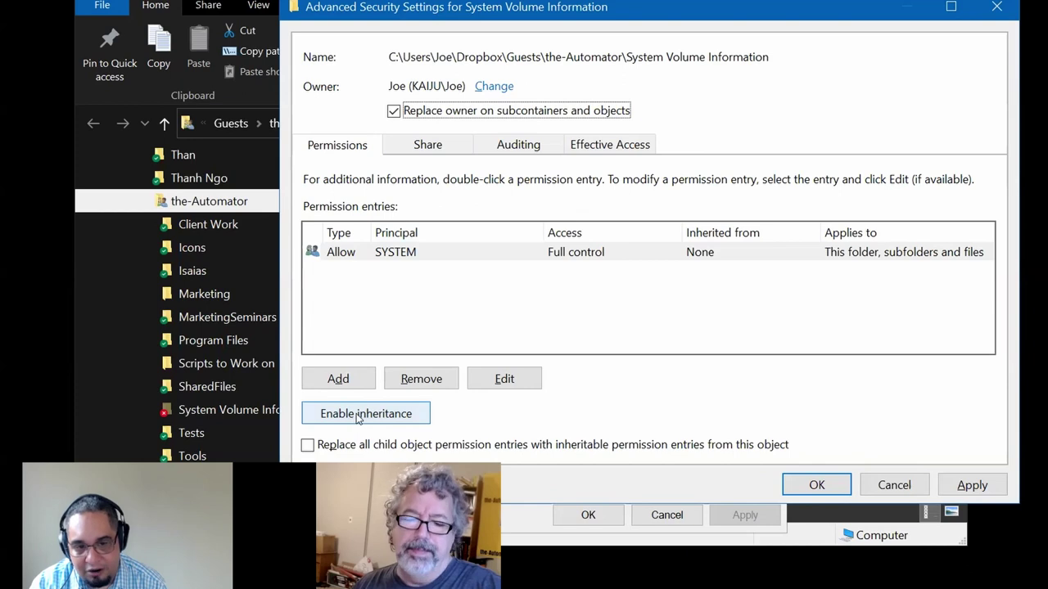
left_click(386, 415)
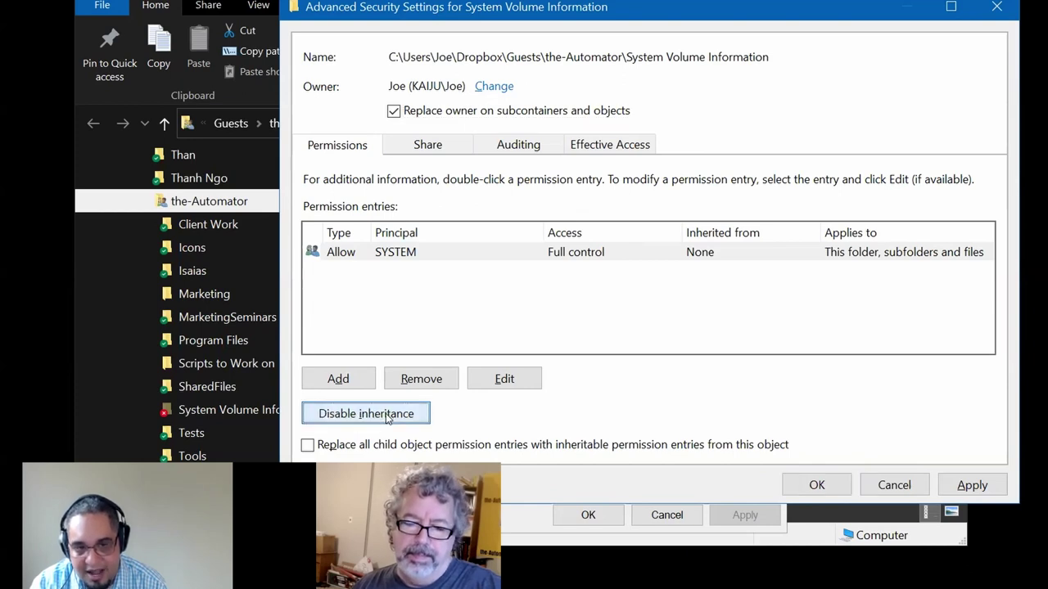
left_click(309, 447)
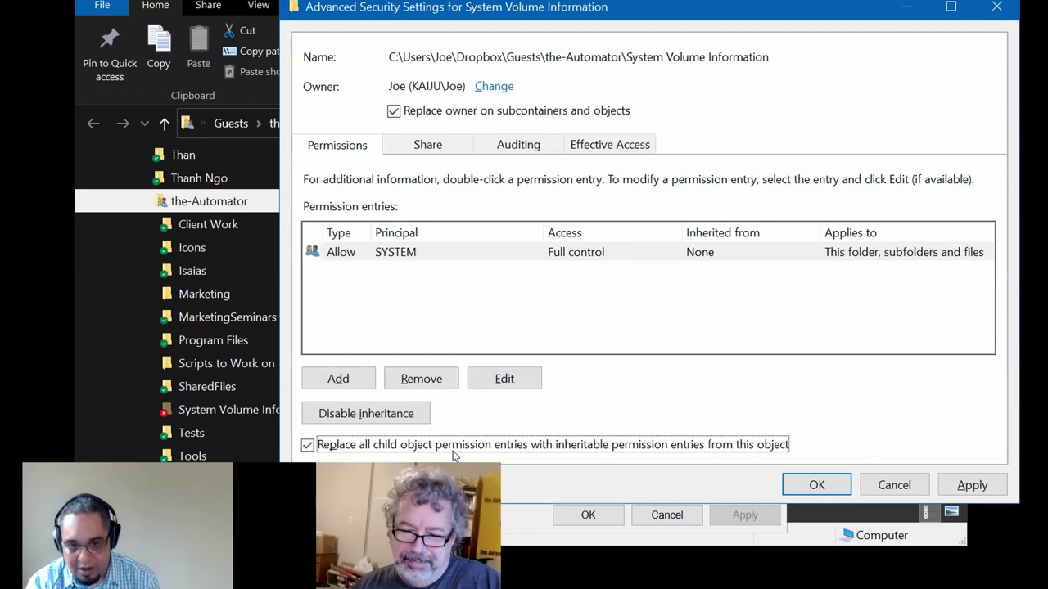
Apply the ownership and permission changes, accepting both Windows Security prompts and the ownership notice.
left_click(987, 486)
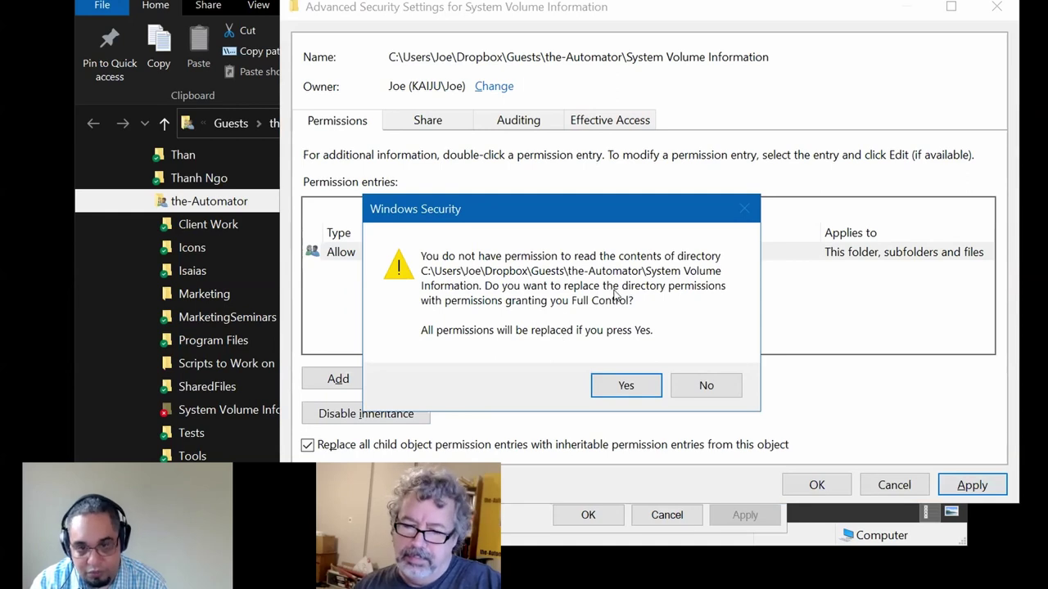
left_click(626, 386)
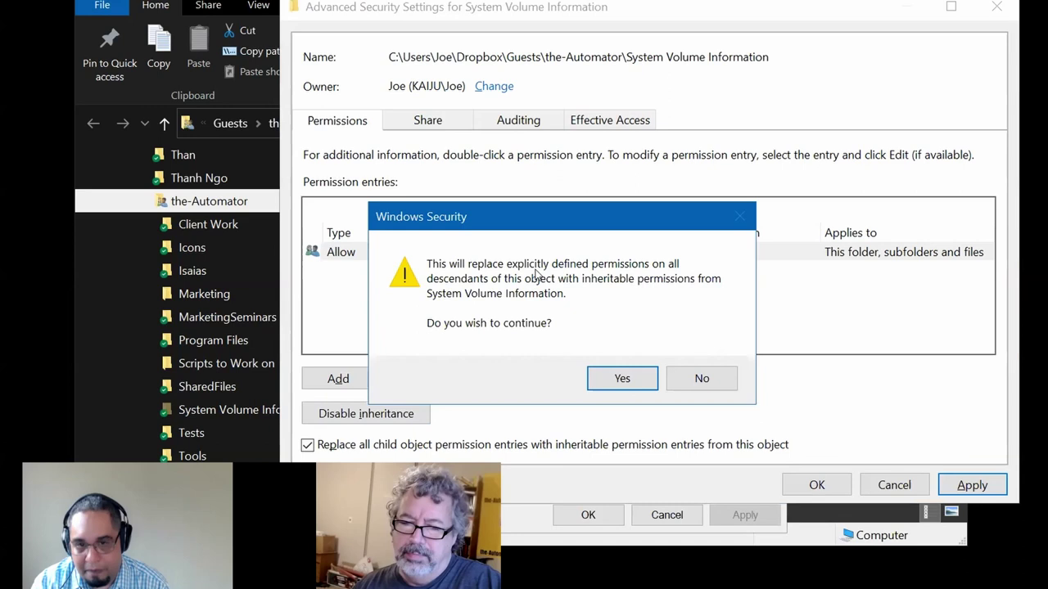
left_click(621, 392)
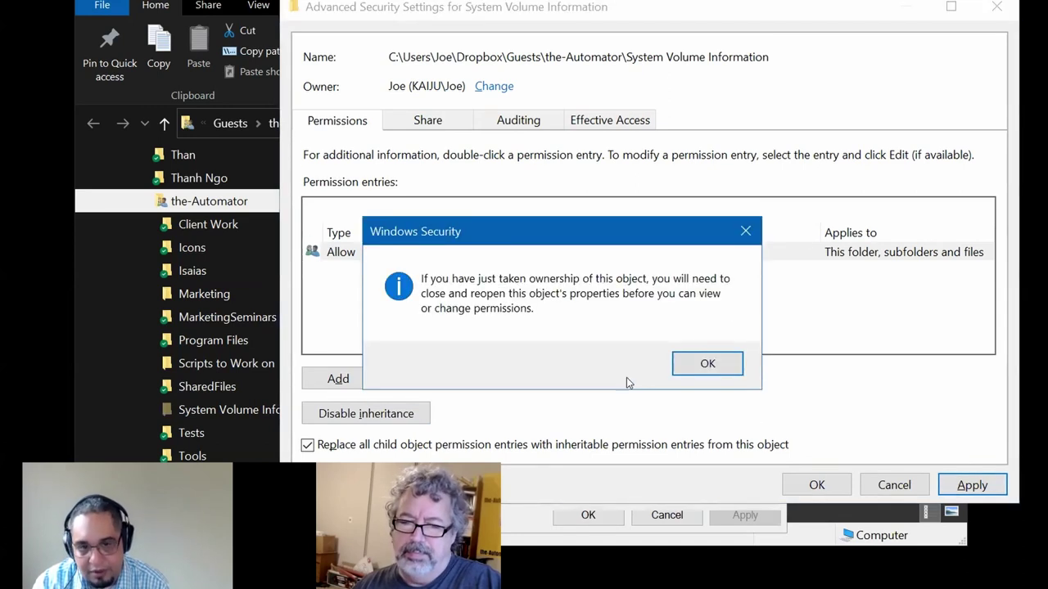
left_click(707, 365)
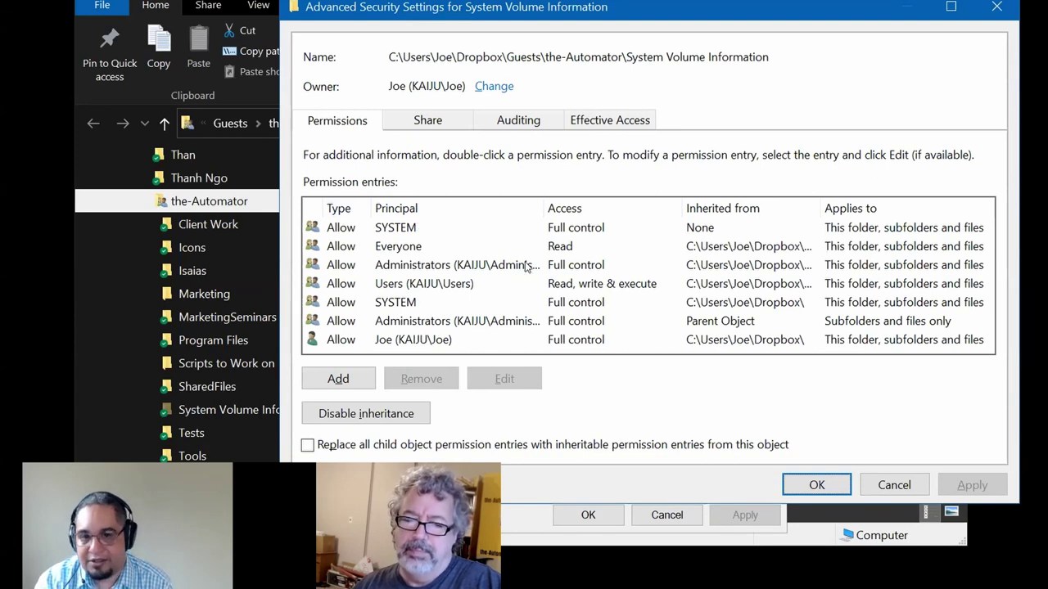
left_click(561, 235)
On the Effective Access tab, choose the user's own account as the user to check.
left_click(576, 247)
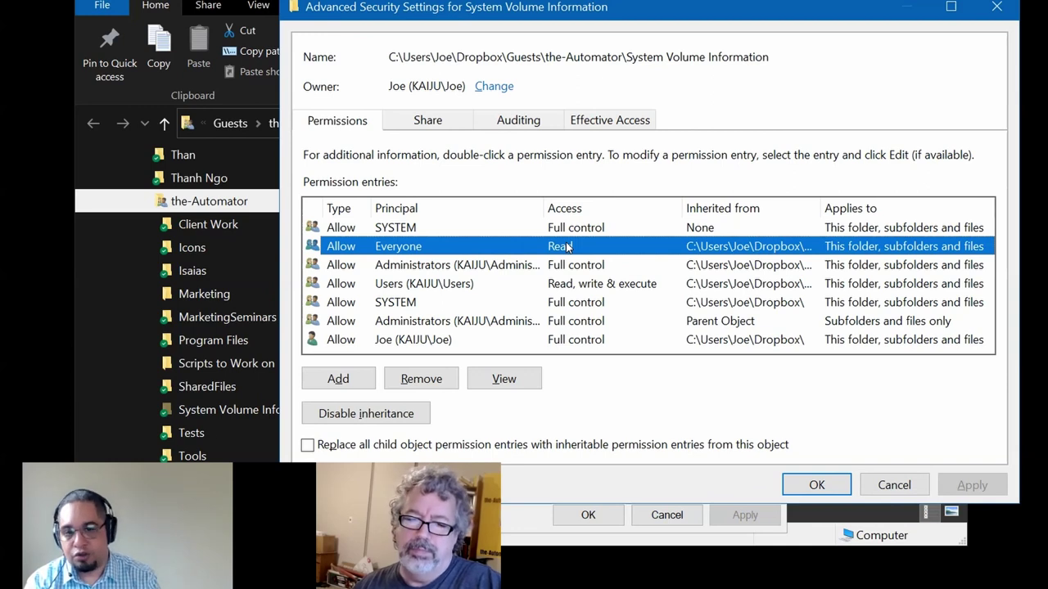
left_click(615, 121)
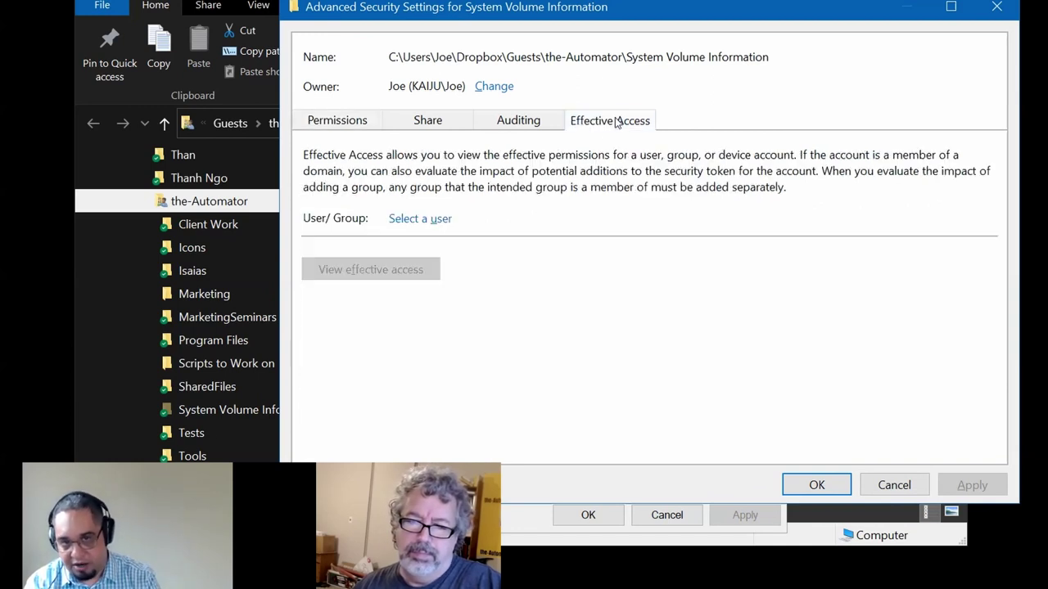
left_click(436, 219)
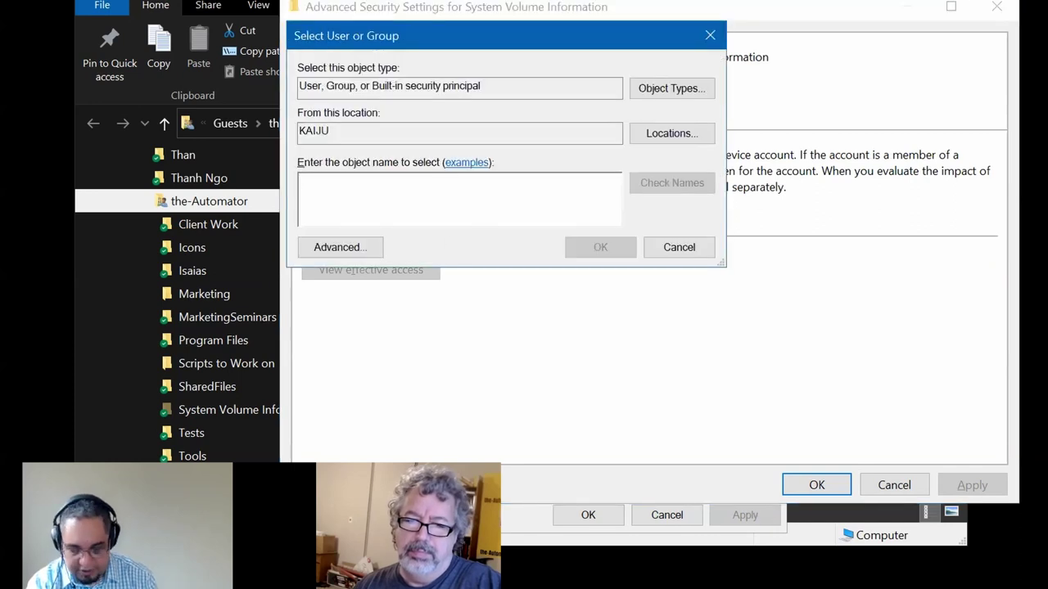
type("joe")
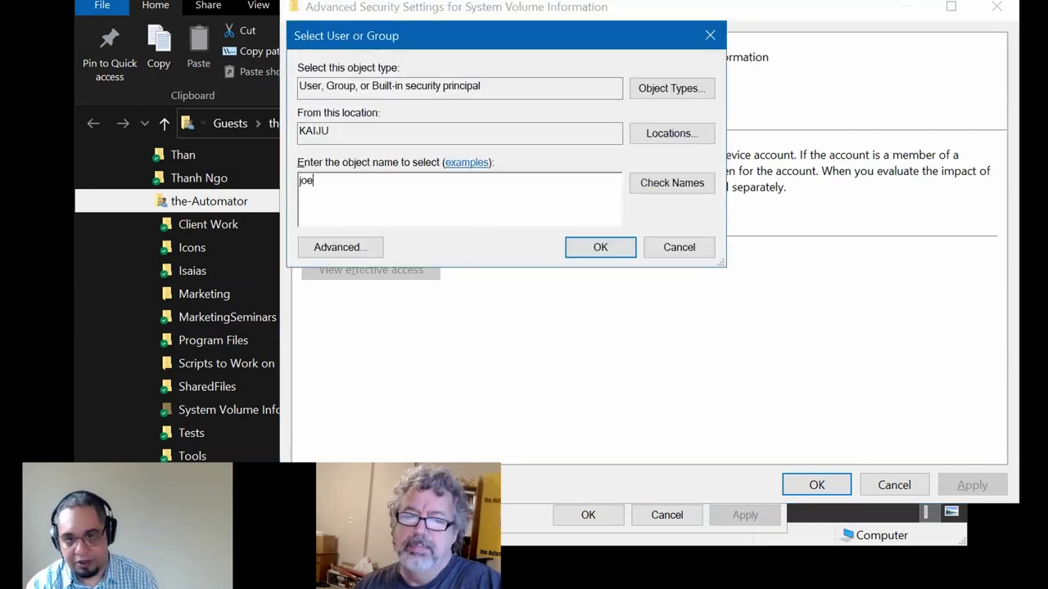
left_click(676, 193)
left_click(600, 248)
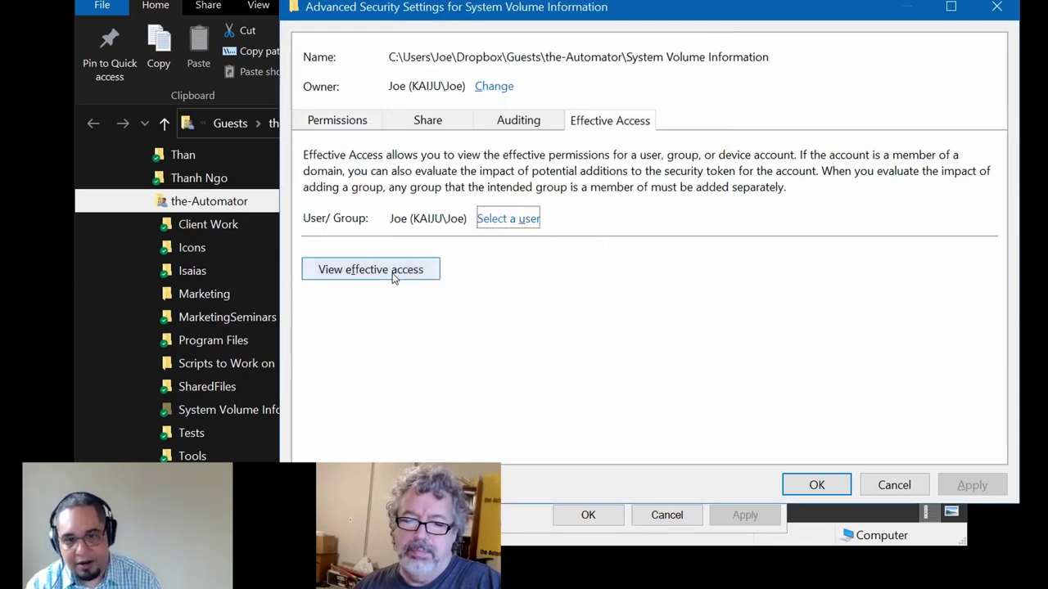
View the account's effective access, confirming every permission including Full control is granted.
left_click(395, 275)
scroll(393, 323, "down", 1)
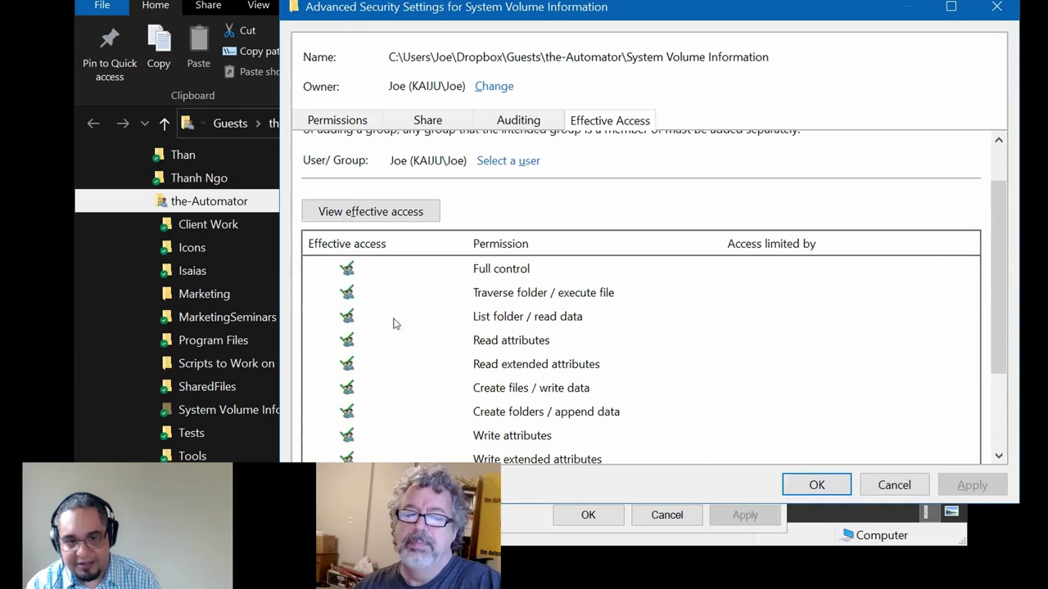
scroll(355, 374, "down", 2)
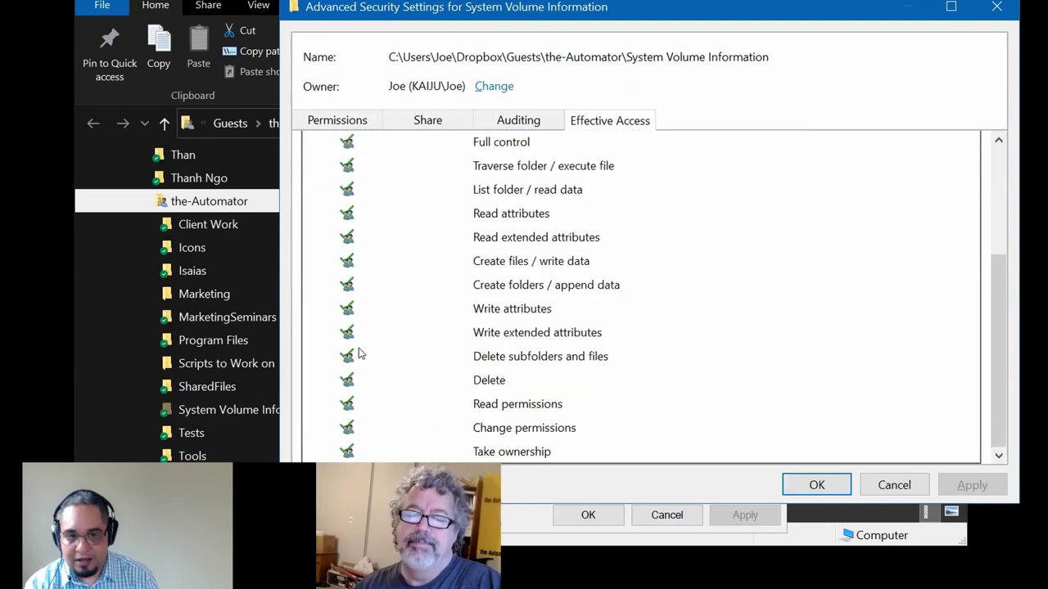
scroll(360, 347, "up", 1)
scroll(363, 345, "up", 2)
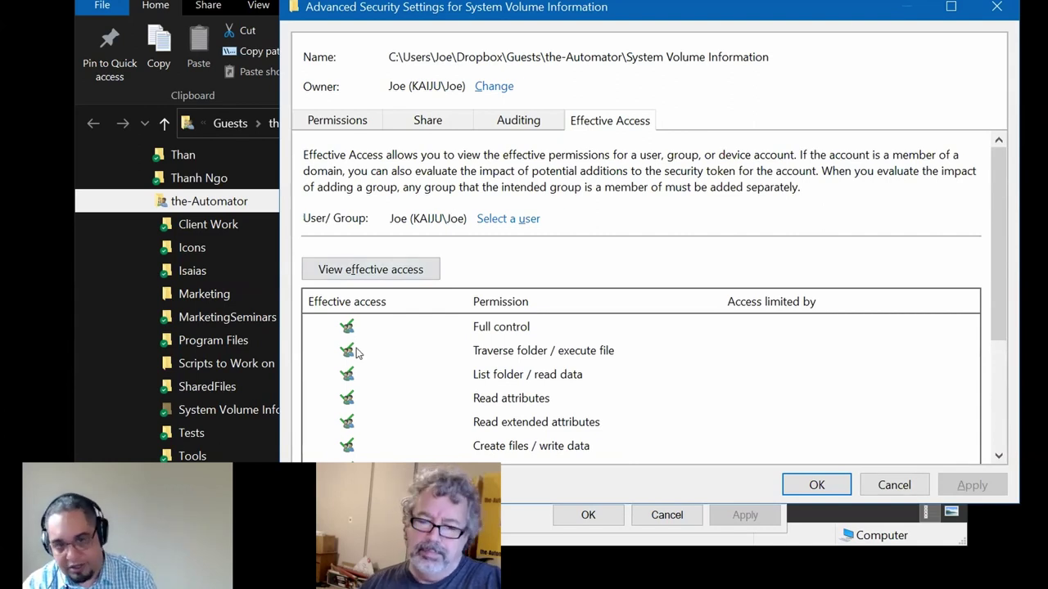
scroll(356, 352, "down", 3)
scroll(356, 352, "up", 3)
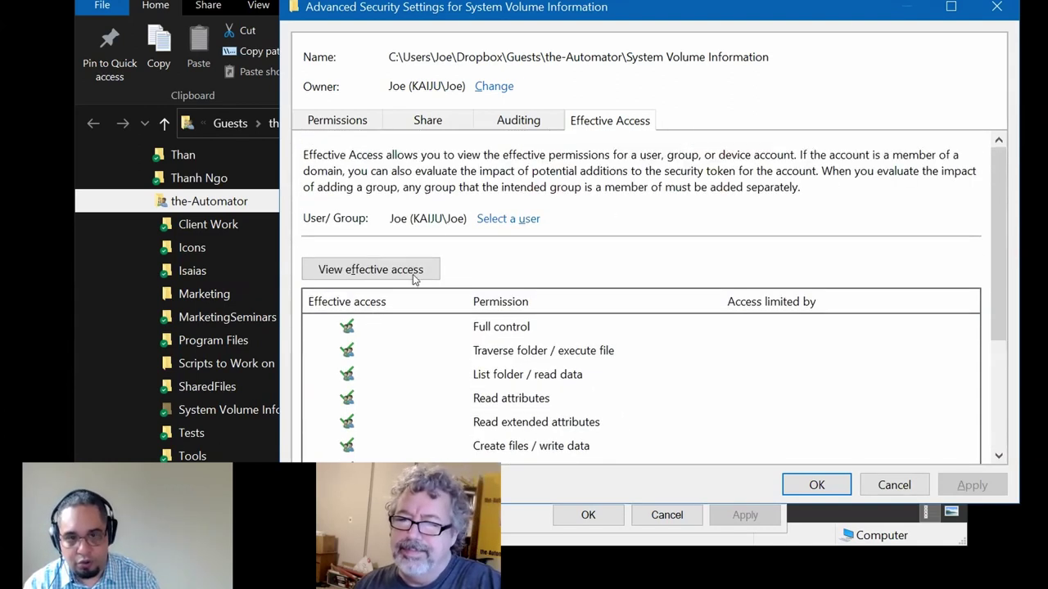
Close both security dialogs, then recheck System Volume Information's Security tab and close its properties.
left_click(835, 488)
left_click(588, 514)
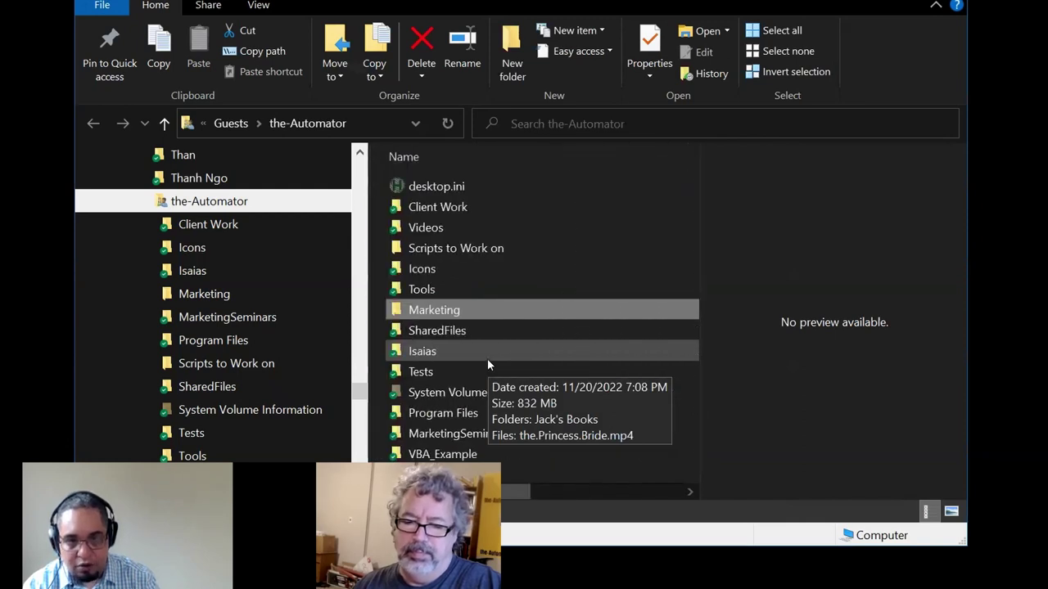
left_click(461, 396)
right_click(460, 396)
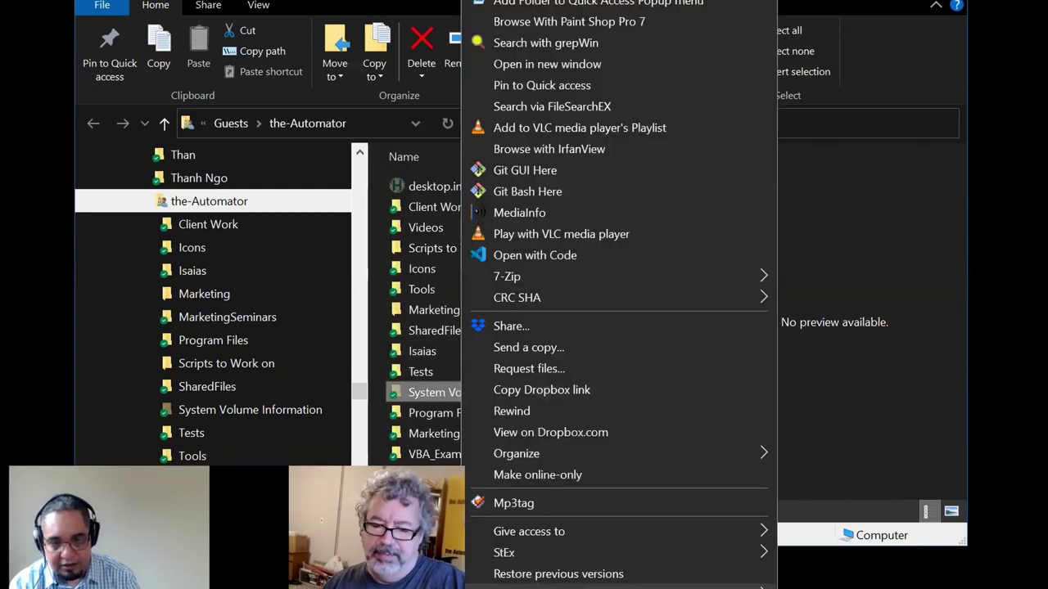
scroll(619, 328, "down", 5)
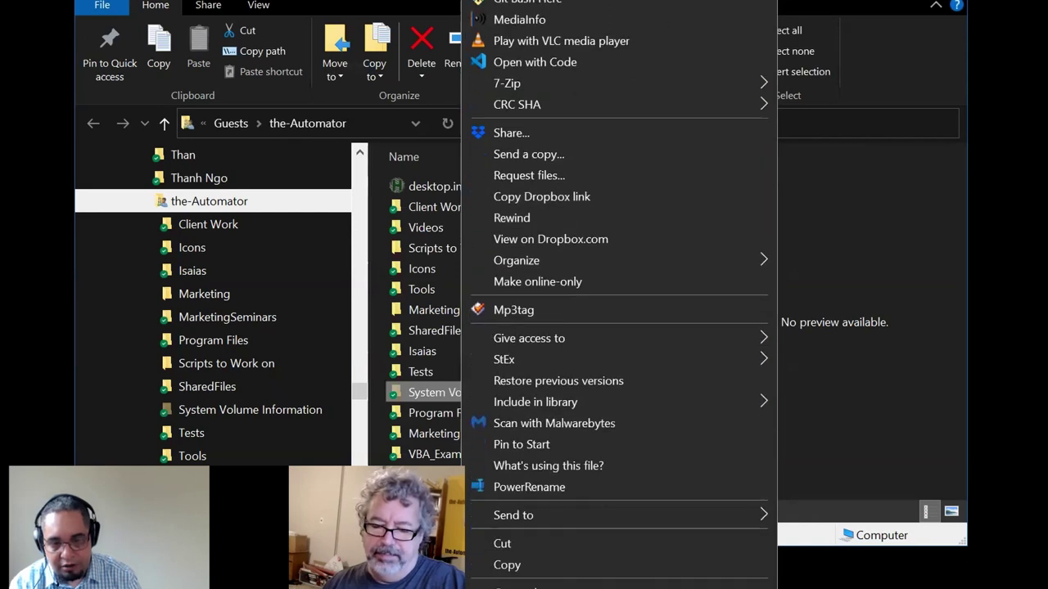
scroll(573, 532, "down", 1)
left_click(528, 578)
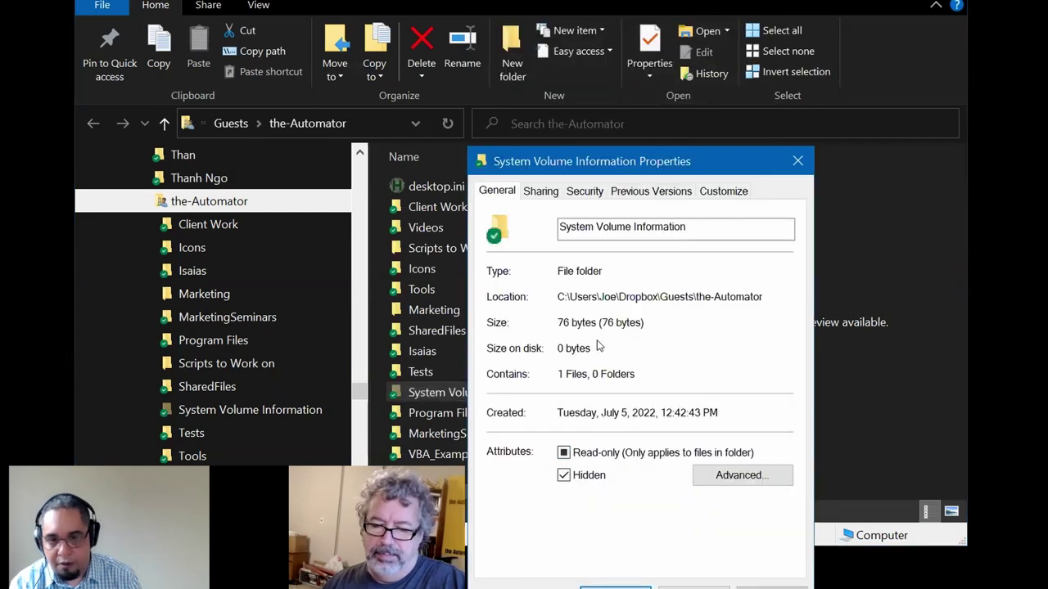
left_click(584, 190)
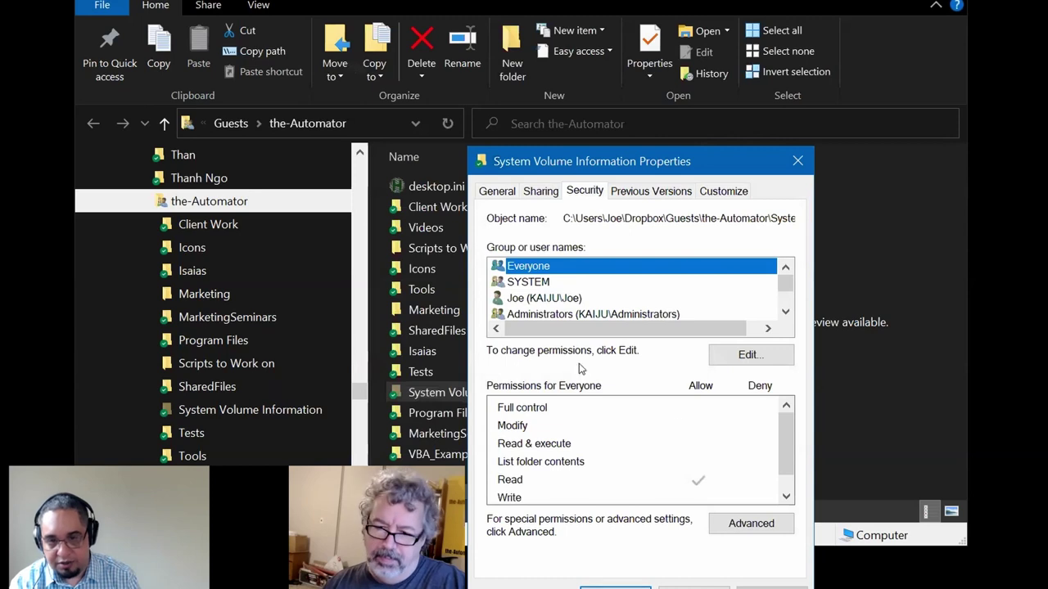
left_click(615, 586)
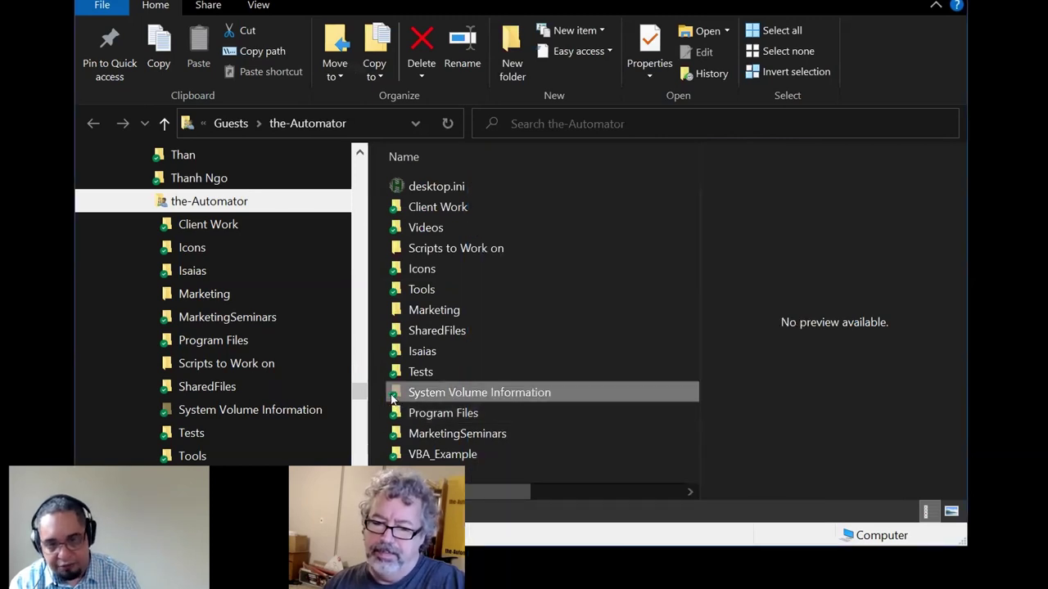